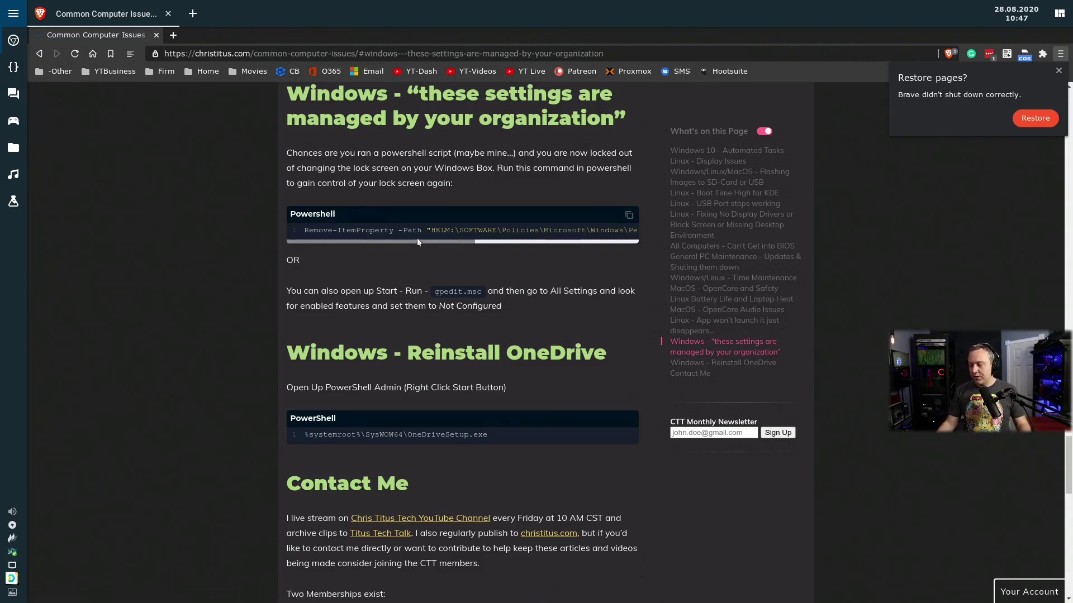
Scroll across the full NoLockScreen removal command in the guide, then switch to the empty desktop
mouse_move(417, 240)
mouse_down()
mouse_move(515, 249)
mouse_move(403, 242)
mouse_up()
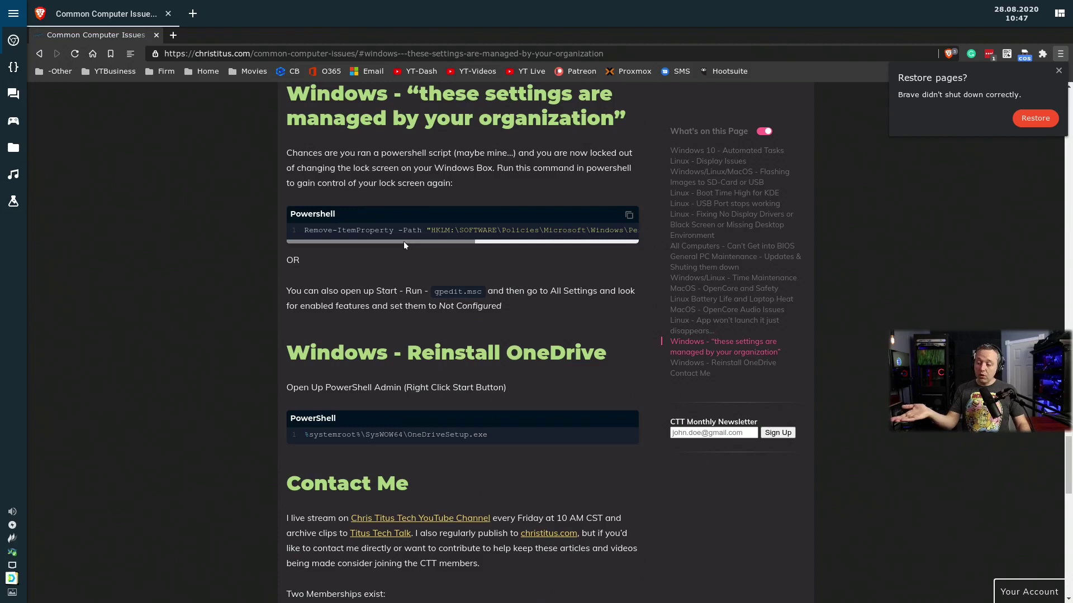
drag(402, 243, 357, 254)
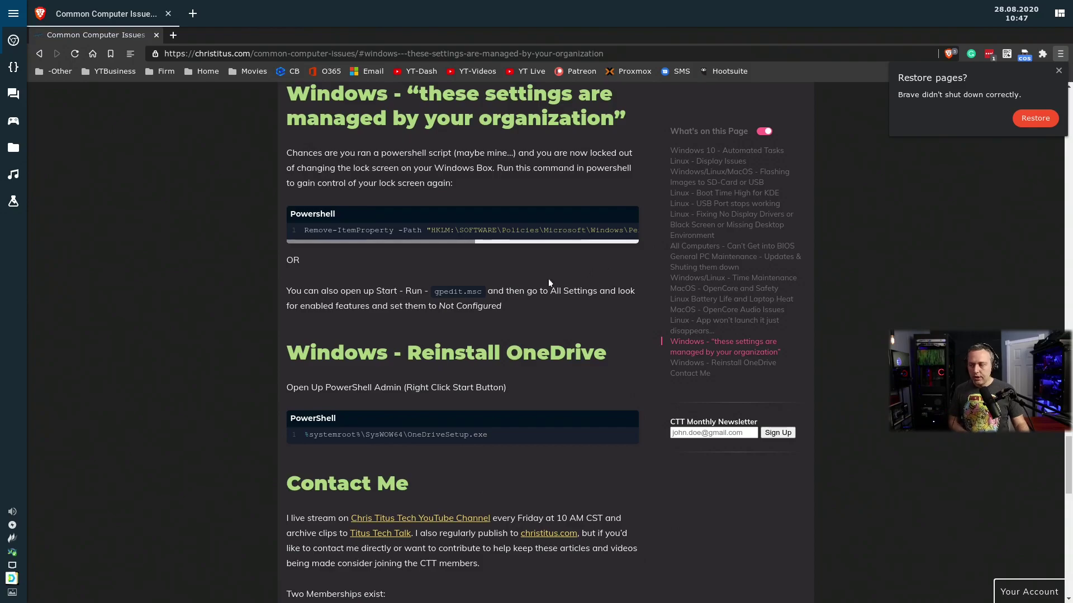
click(14, 121)
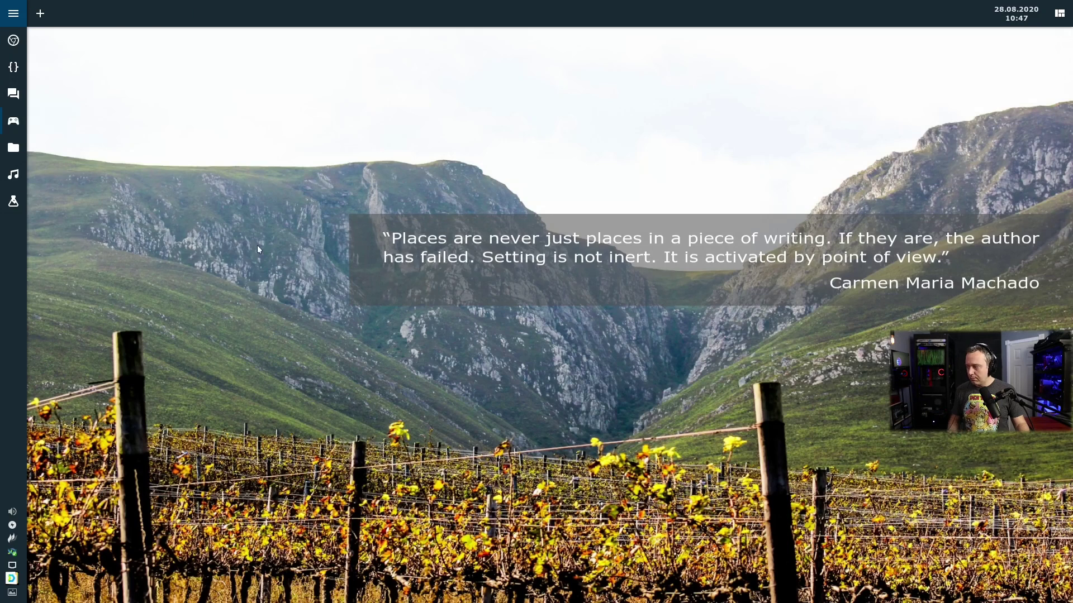
Launch gpedit.msc from the Run prompt to open the Local Group Policy Editor
key(super)
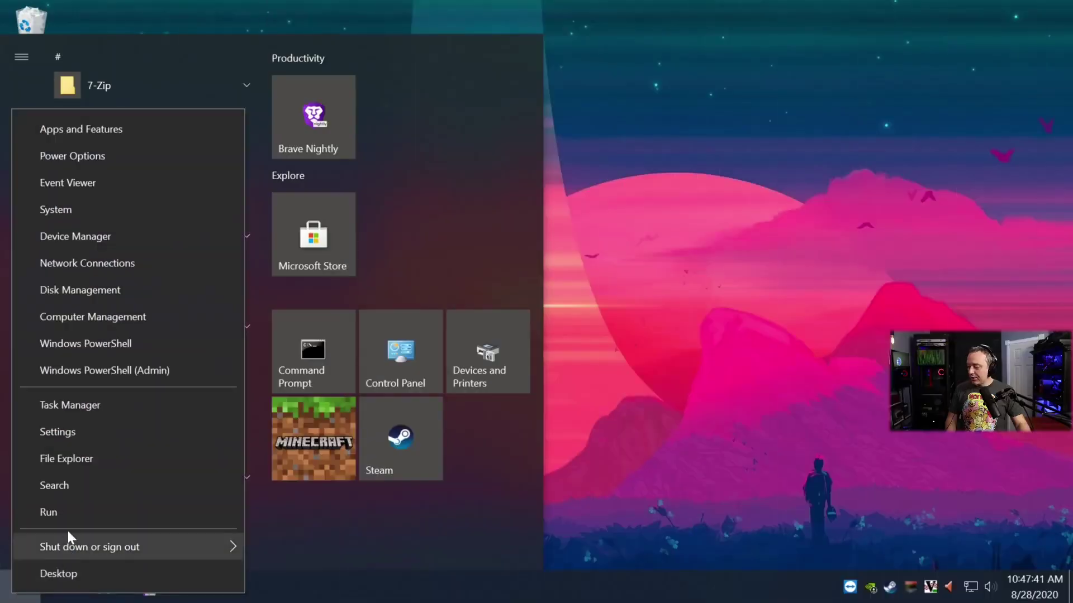
click(74, 511)
text(gpedit.msc)
key(Return)
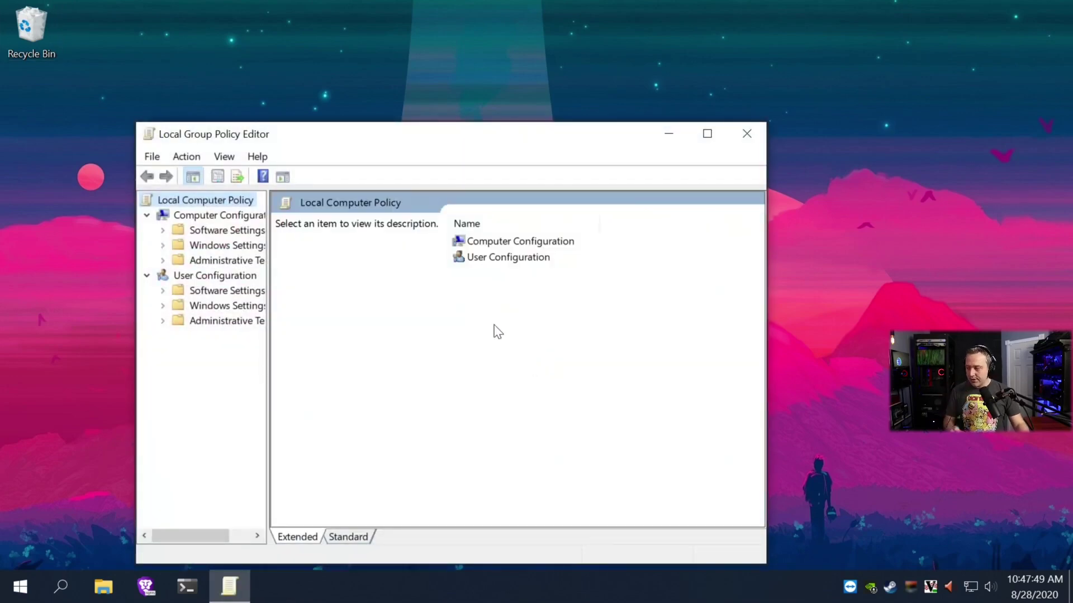
Maximize the policy editor and widen the tree pane so full folder names show
double_click(419, 136)
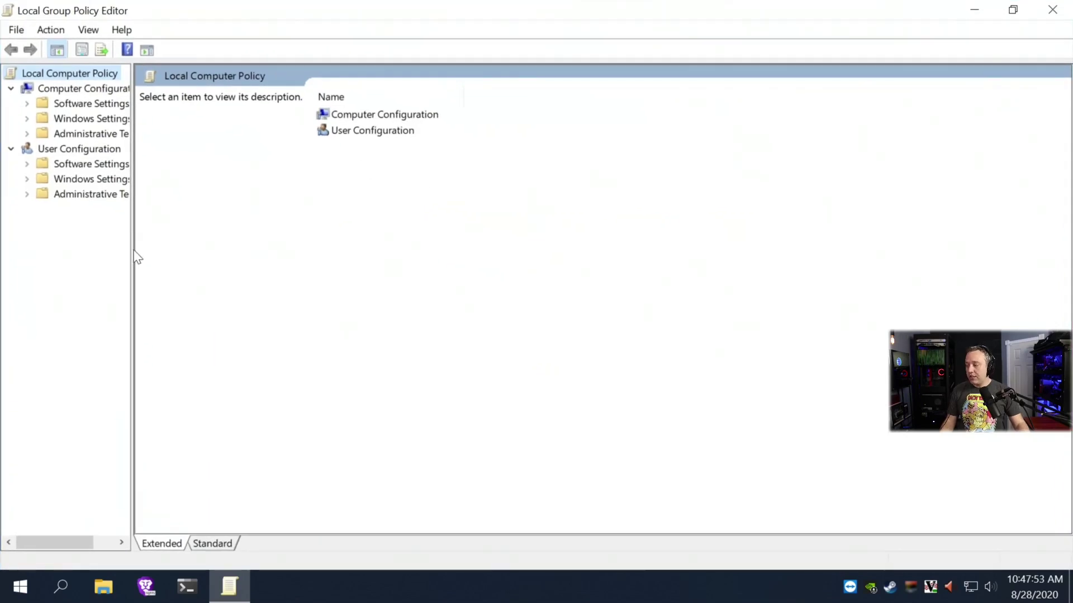
drag(138, 255, 245, 263)
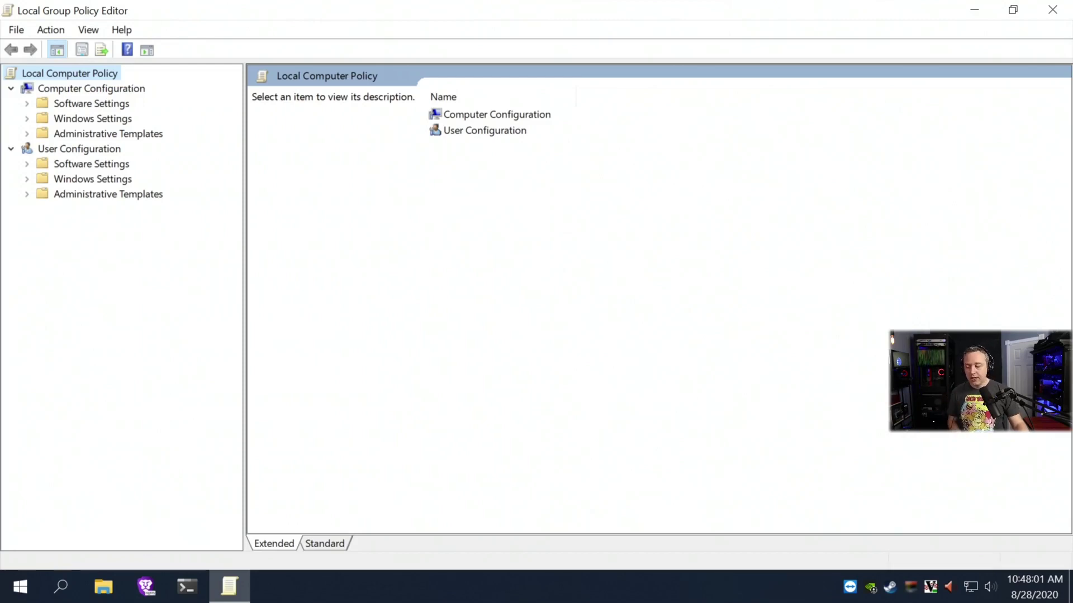
right_click(22, 586)
key(Escape)
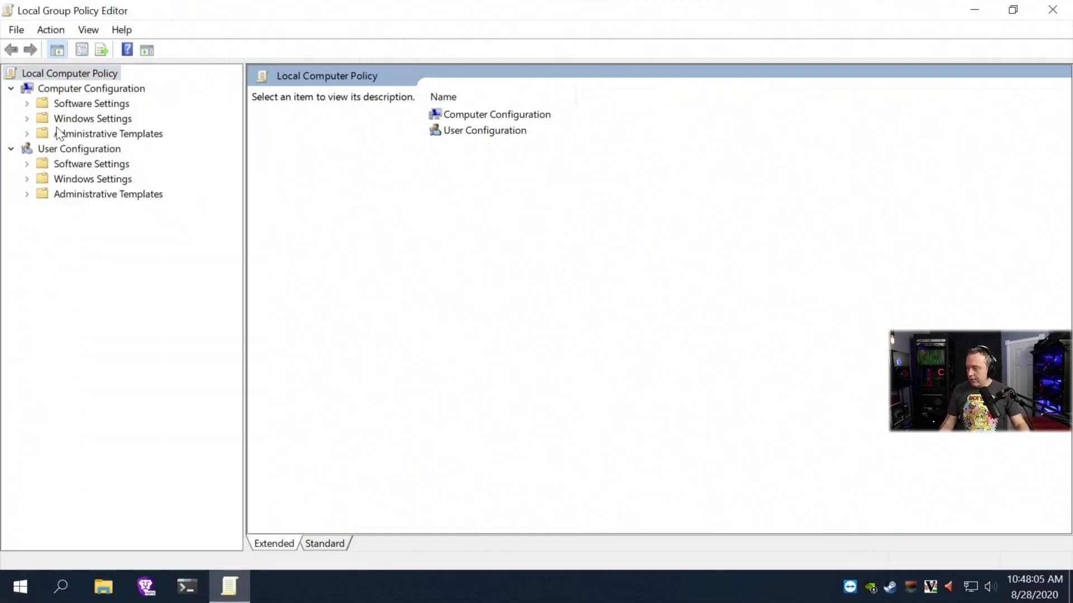
Show Computer Configuration's All Settings sorted by State and select the enabled Allow Telemetry policy
click(27, 133)
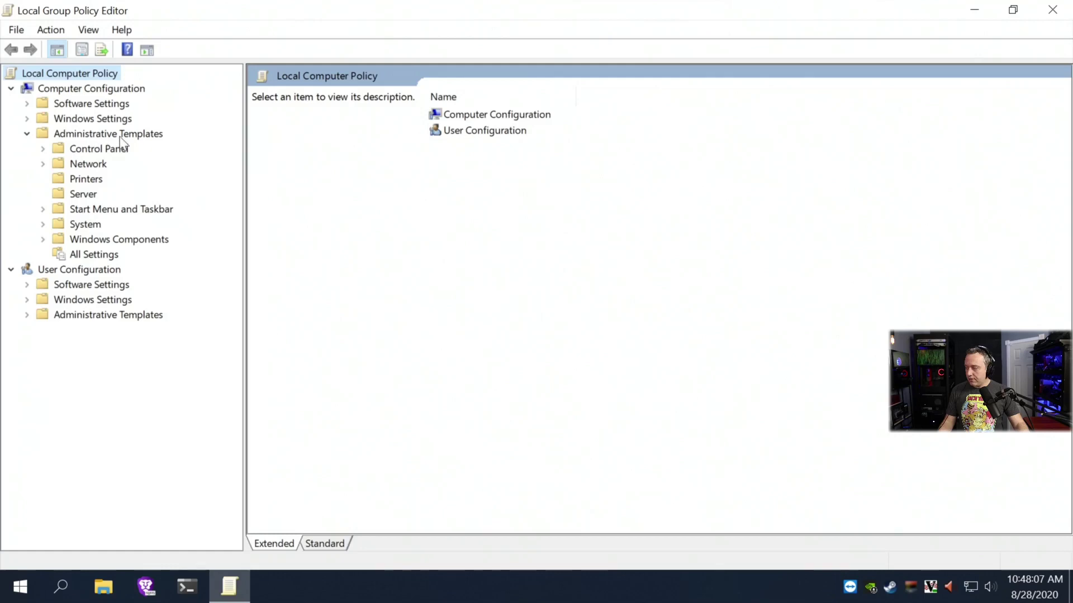
click(83, 254)
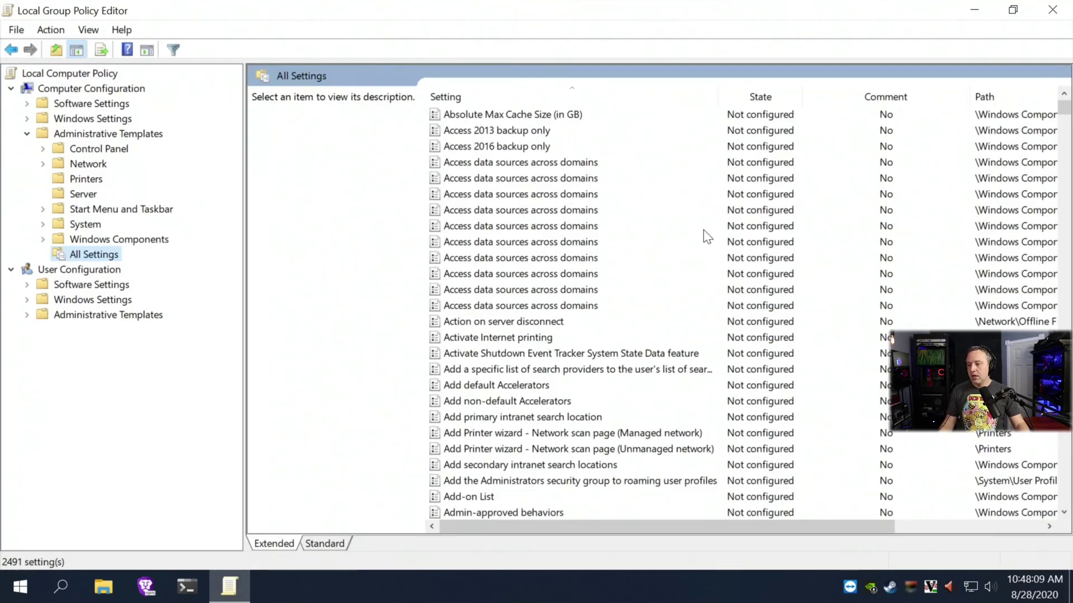
click(772, 100)
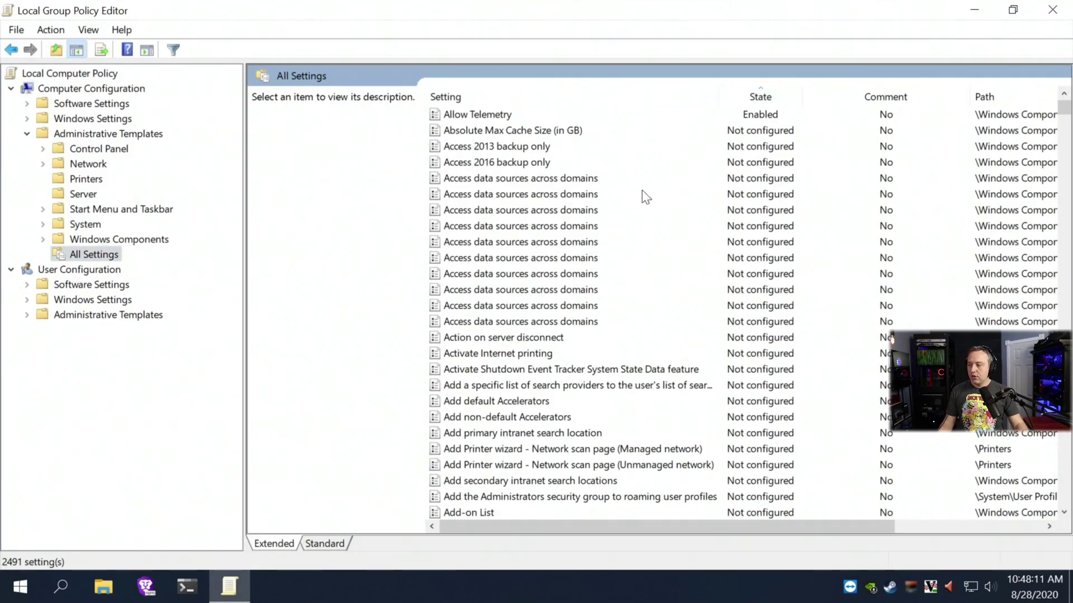
click(486, 115)
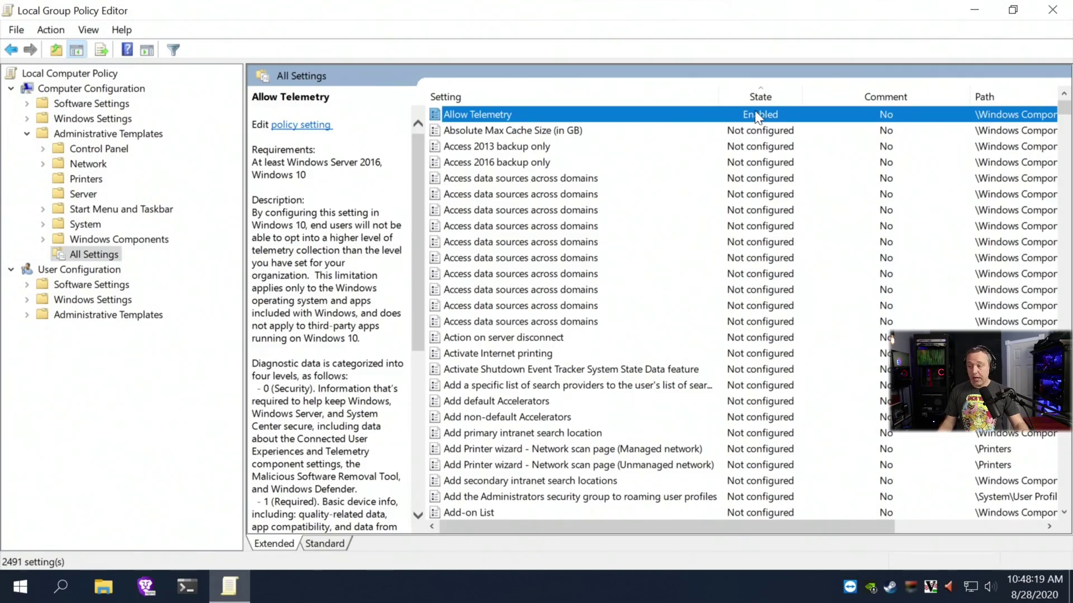
Review Allow Telemetry's settings, cancel without changes, and expand User Configuration's Administrative Templates
double_click(510, 119)
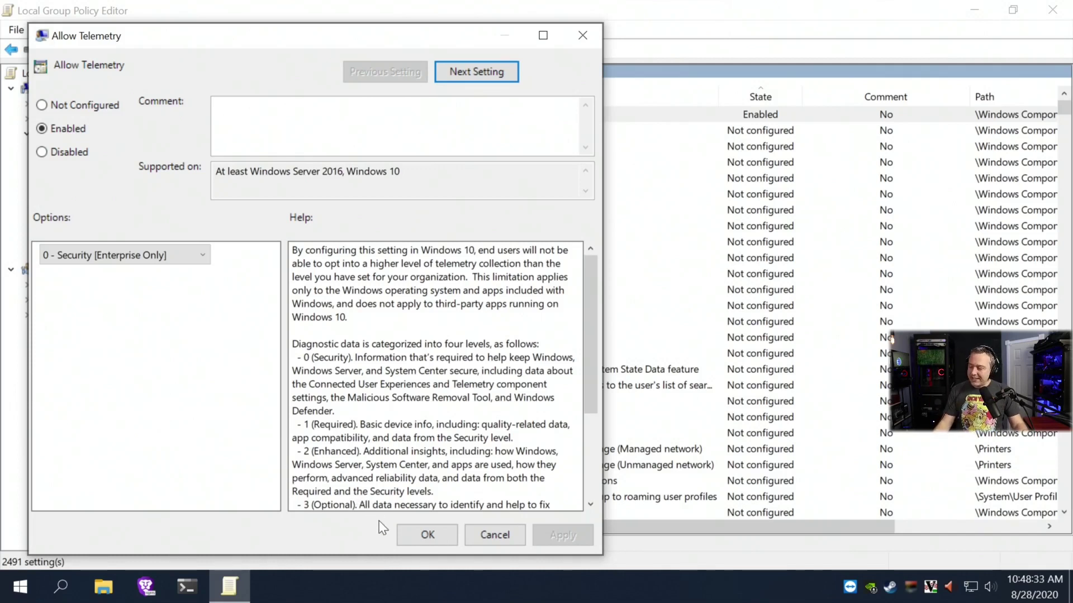
click(493, 533)
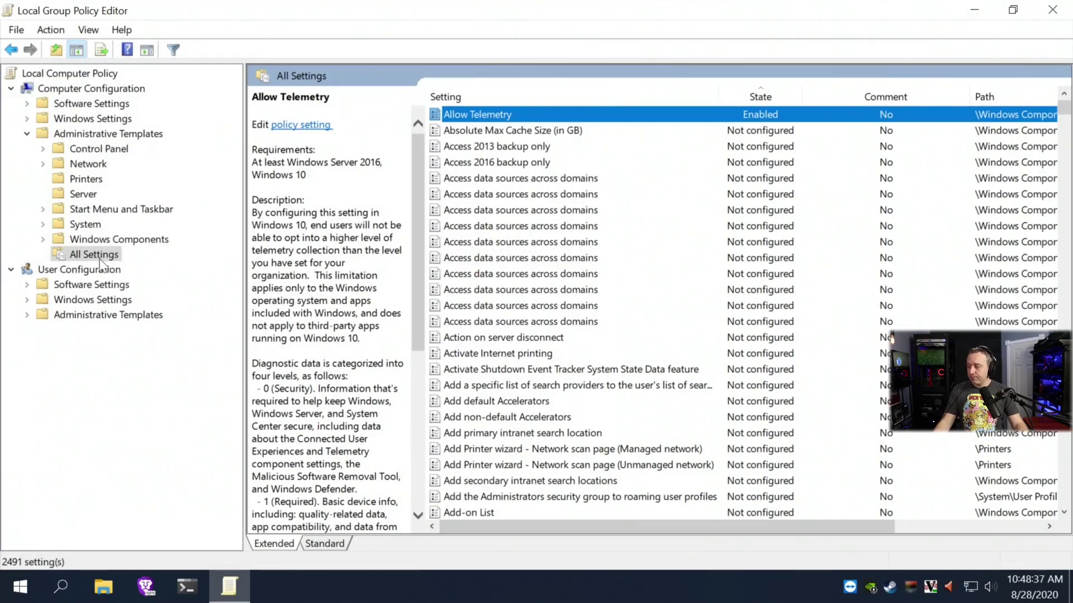
click(26, 314)
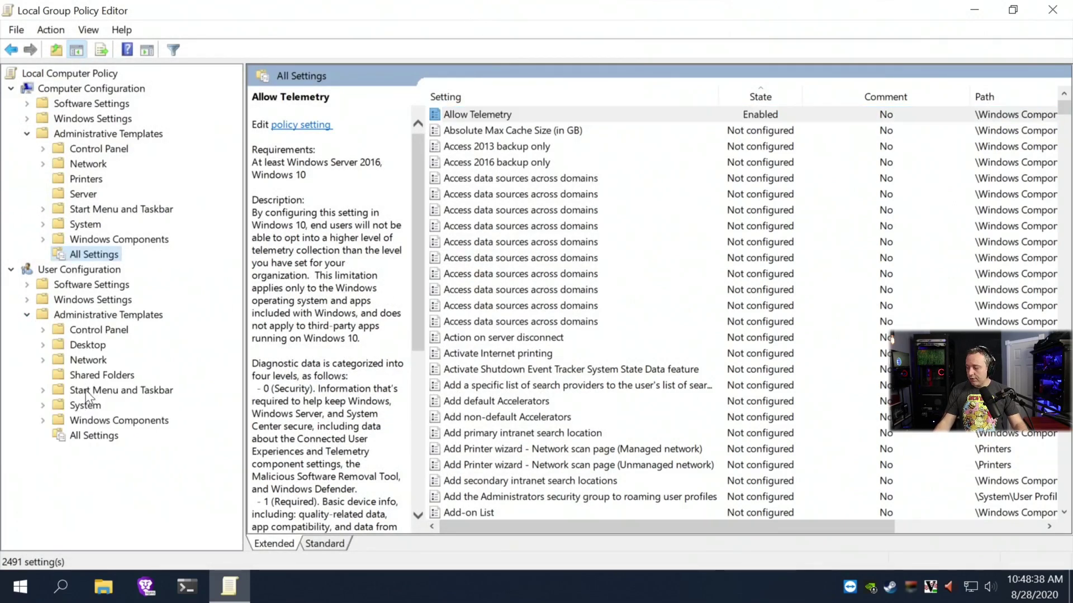
List all 1777 User Configuration settings in All Settings, sorted by State in reverse order
click(95, 436)
click(754, 99)
click(764, 100)
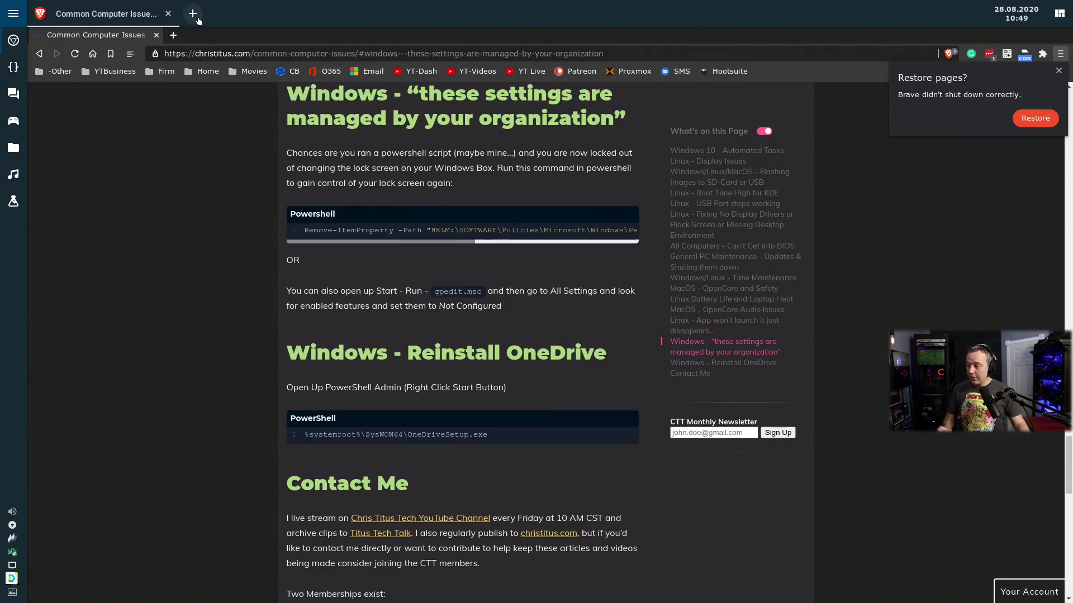
Load the ChrisTitusTech GitHub profile in a new tab
click(173, 36)
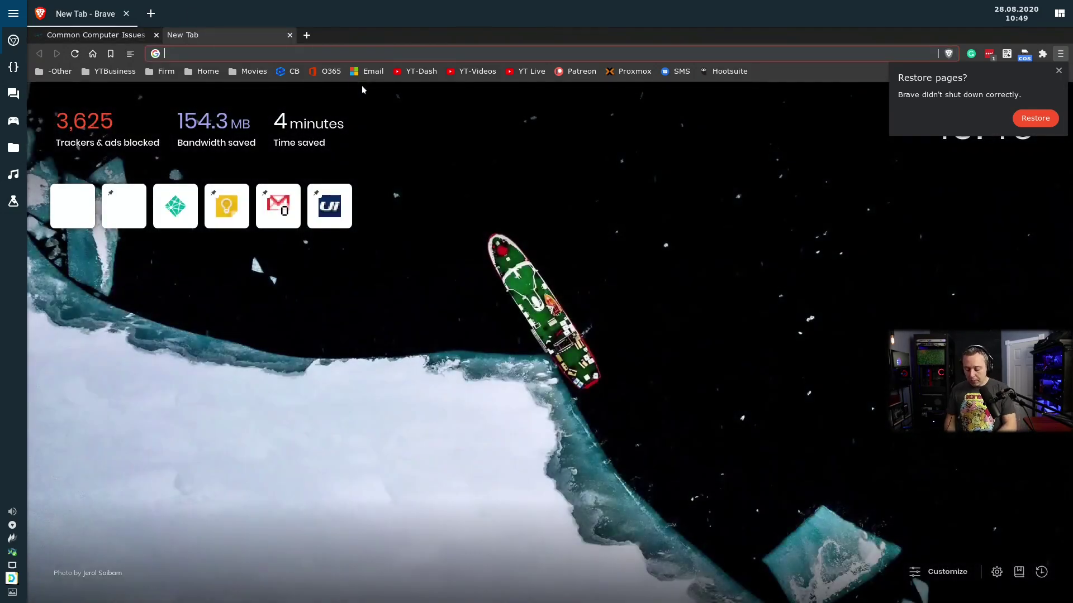
text(github.com)
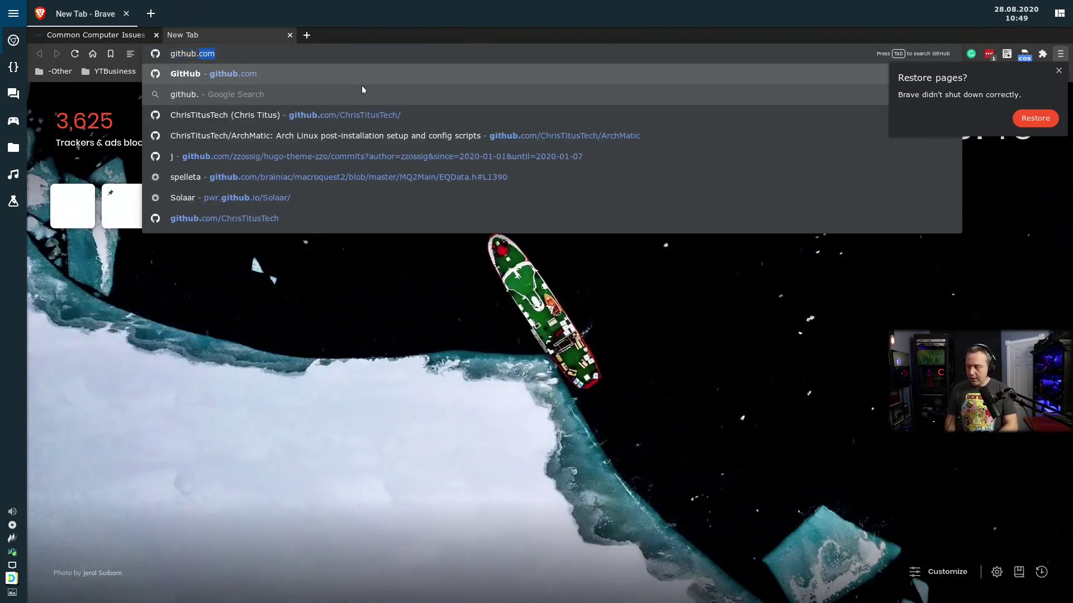
key(Down)
key(Down)
key(Return)
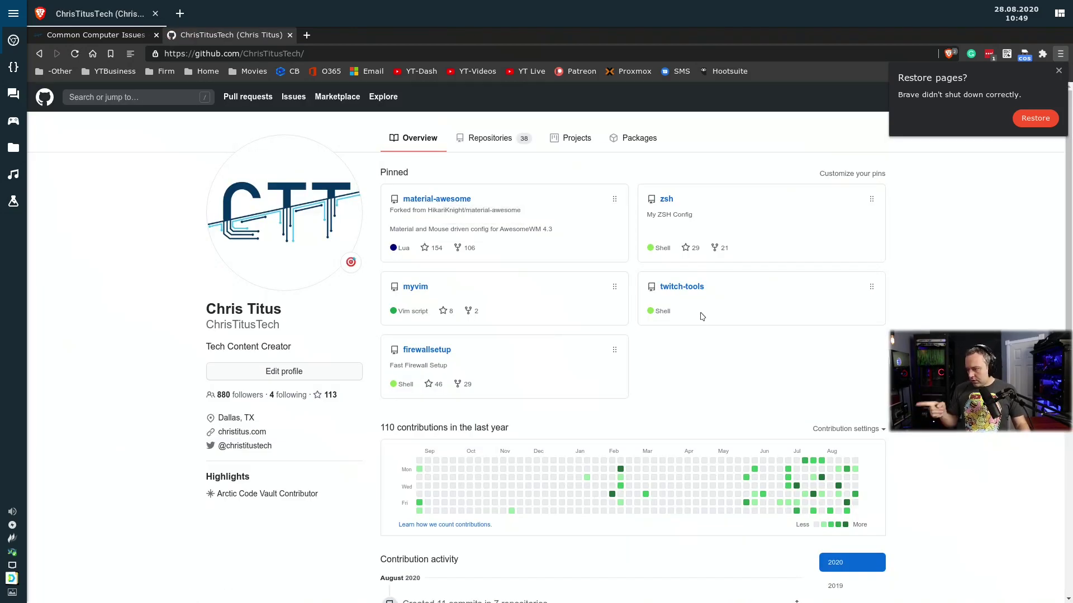
Open the win10script repository from the repositories list and look over its files and README
click(495, 144)
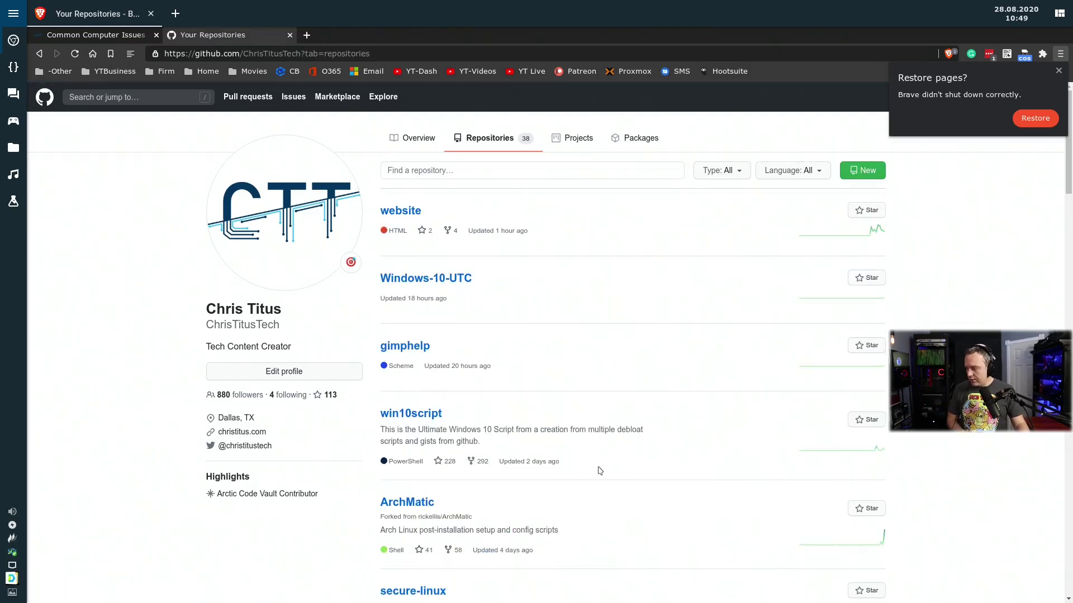
click(422, 417)
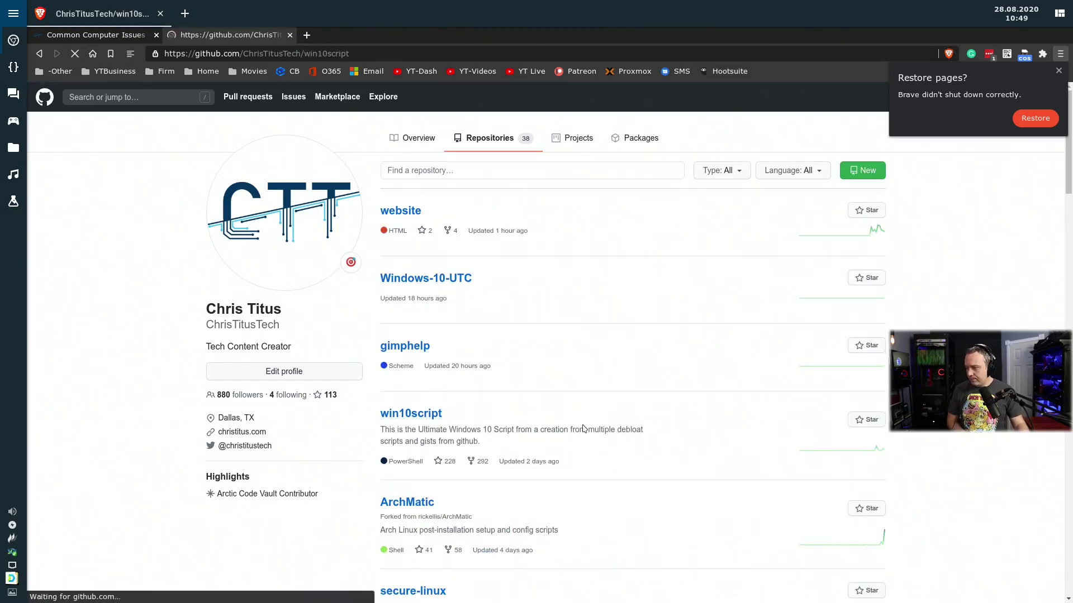
scroll(425, 436, down, 4)
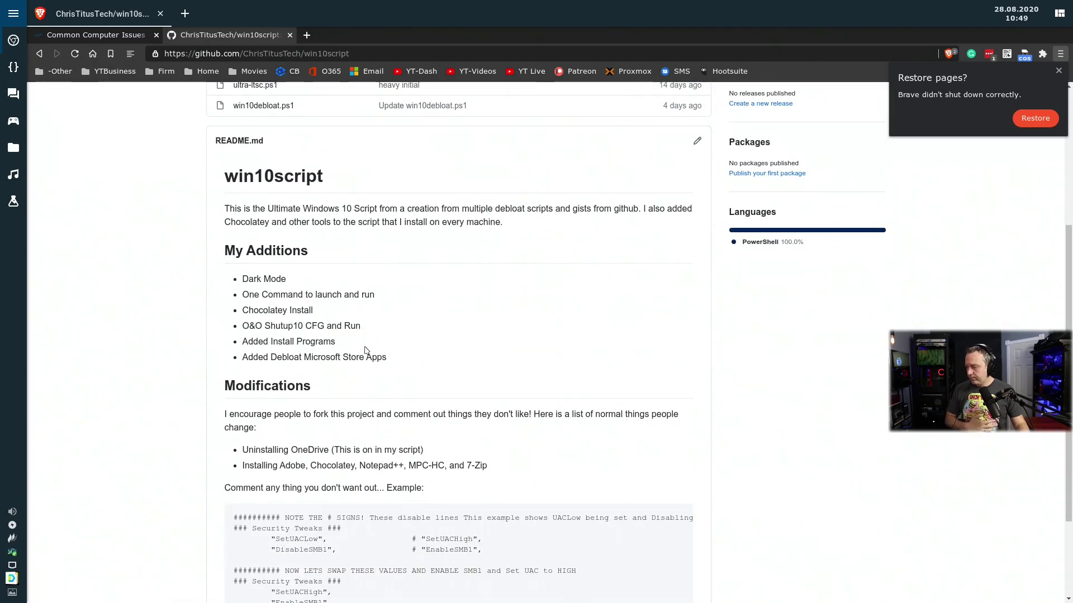
scroll(237, 348, down, 2)
scroll(427, 338, up, 6)
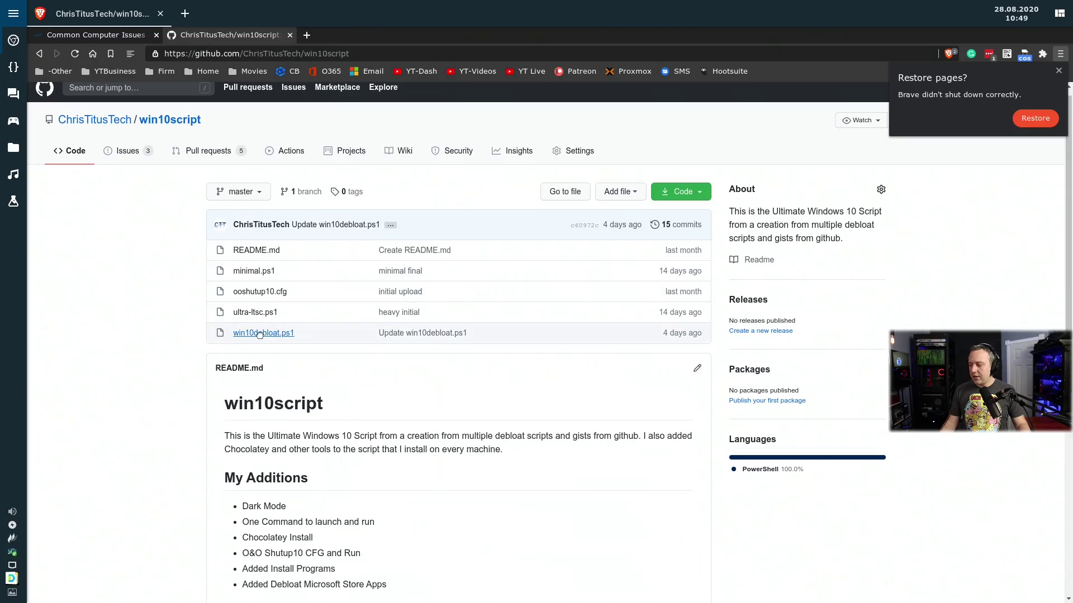
Open win10debloat.ps1 and scroll down to its ### UI Tweaks section
click(260, 334)
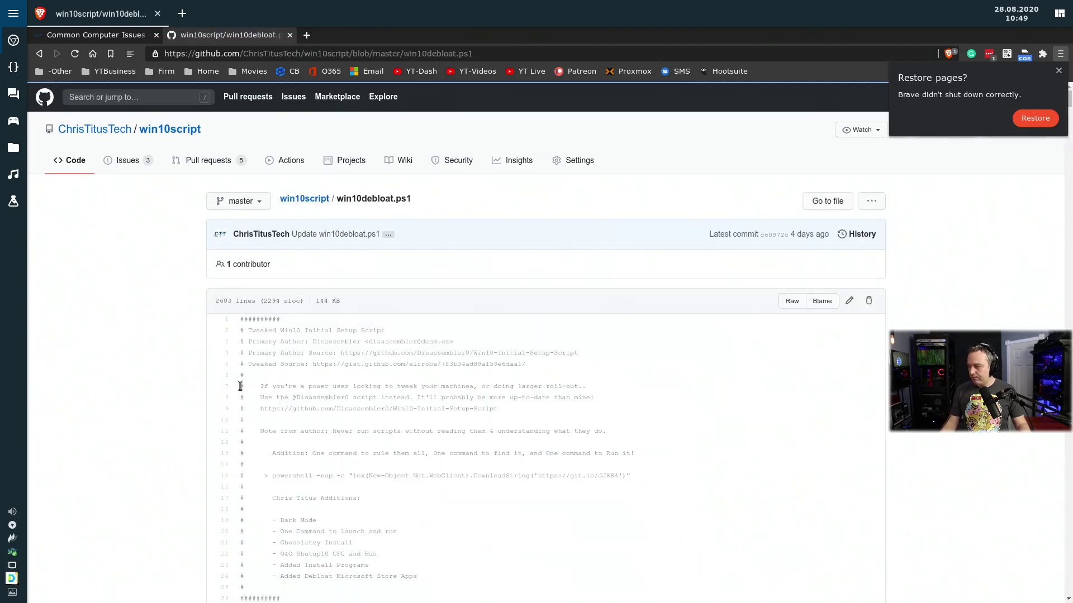
scroll(475, 389, down, 10)
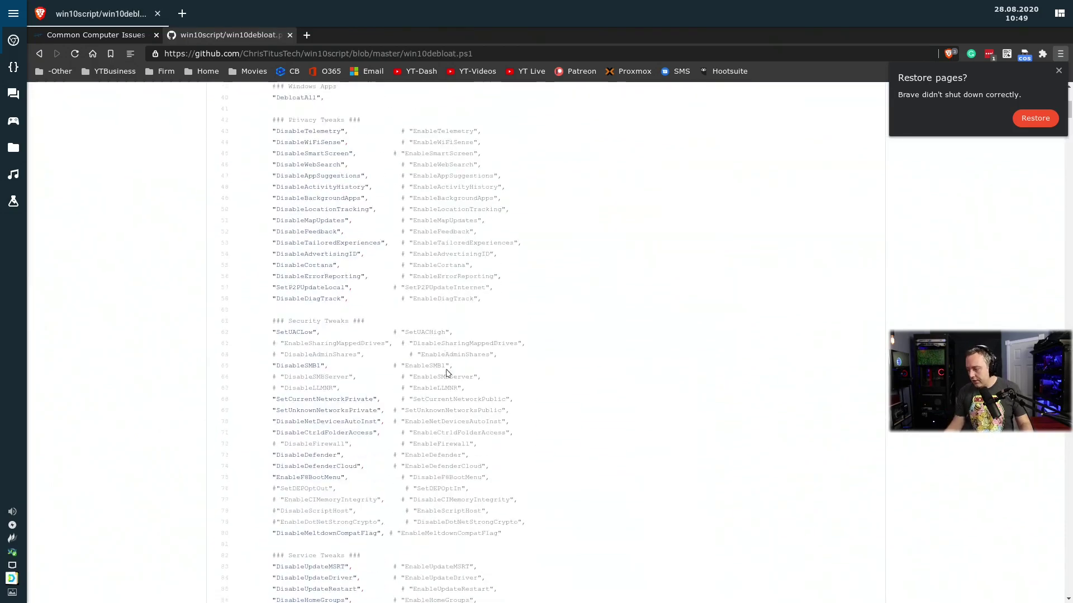
scroll(447, 361, down, 8)
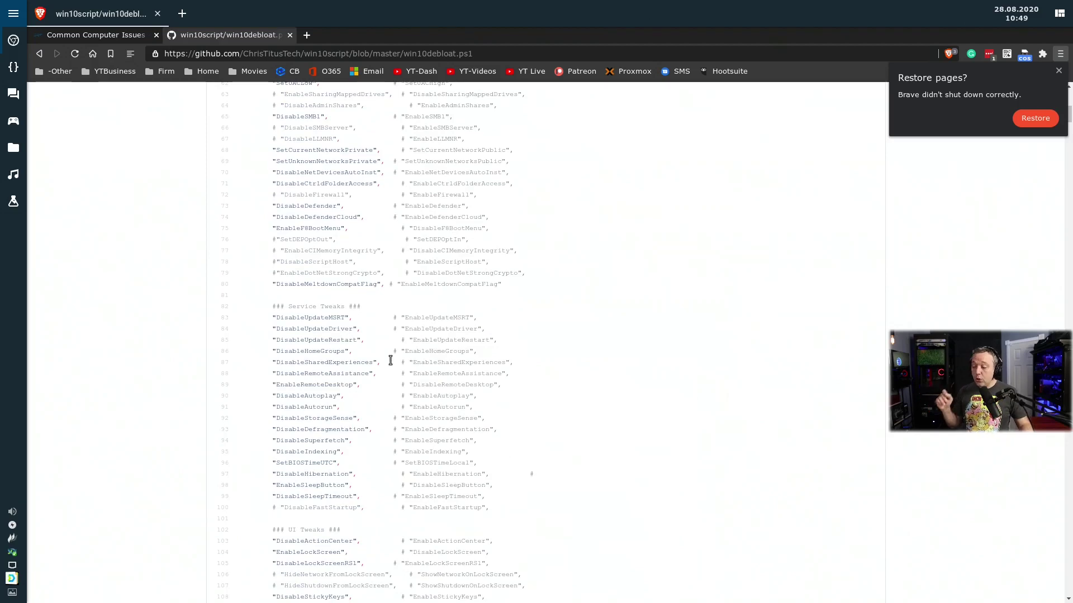
scroll(386, 350, down, 3)
Highlight the UI Tweaks entries on lines 103–118, then the HideTaskView entry on line 114
drag(304, 256, 474, 414)
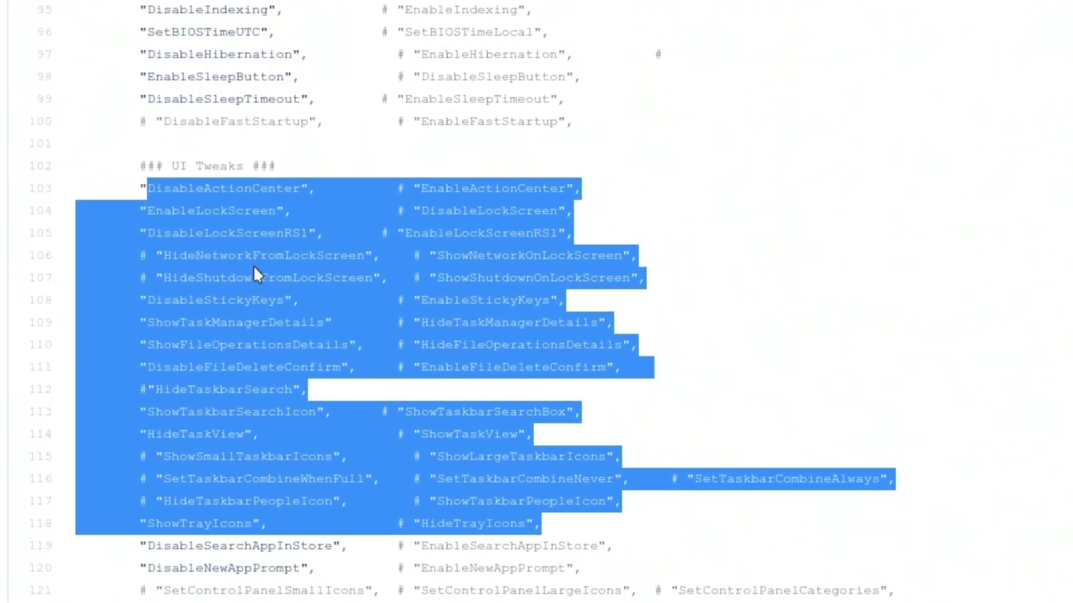
click(239, 302)
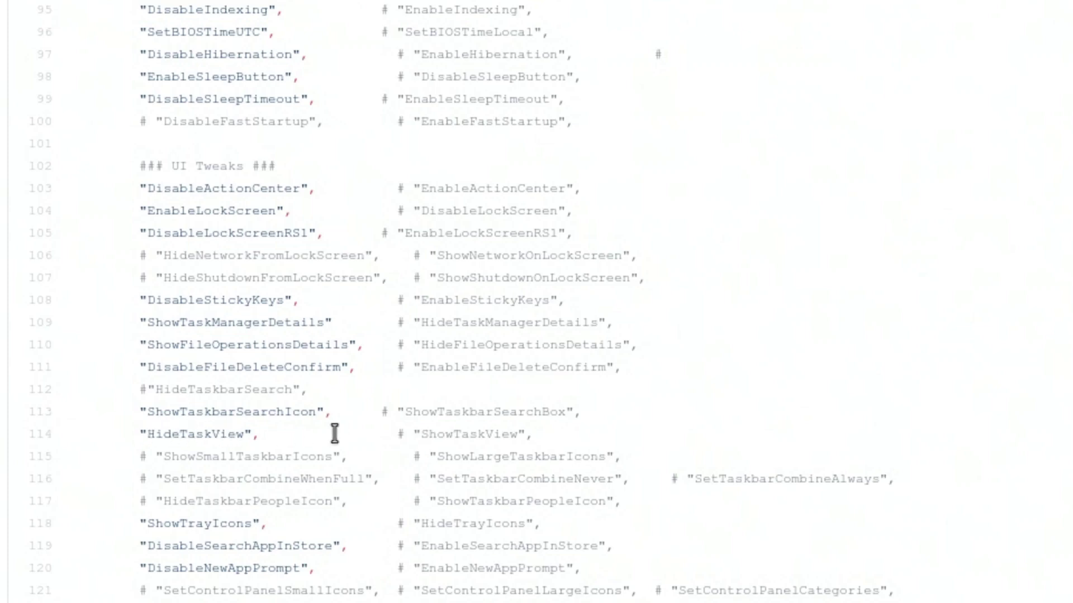
double_click(163, 438)
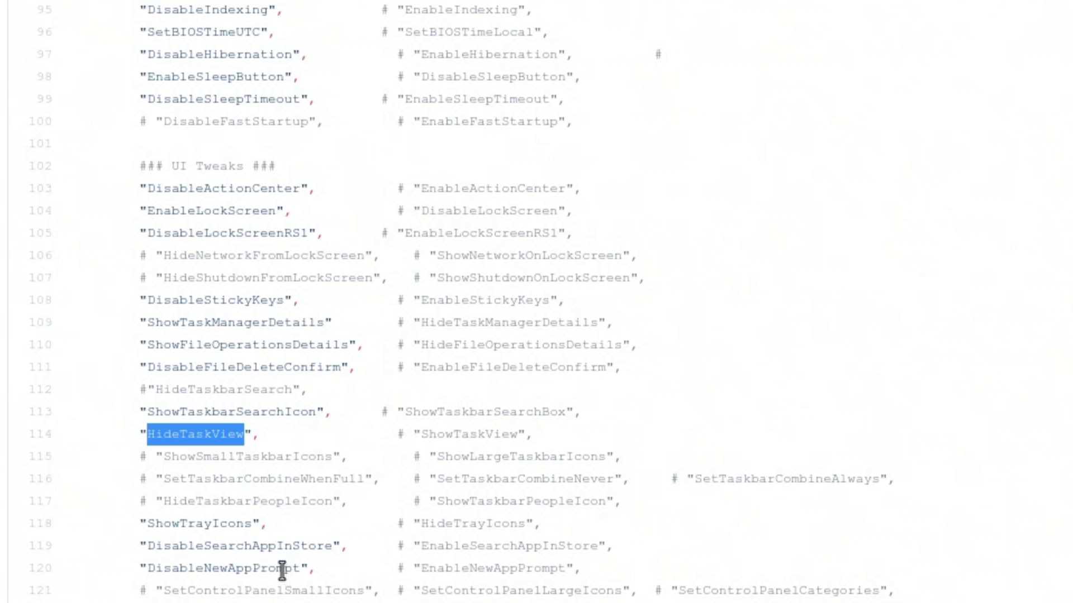
click(233, 565)
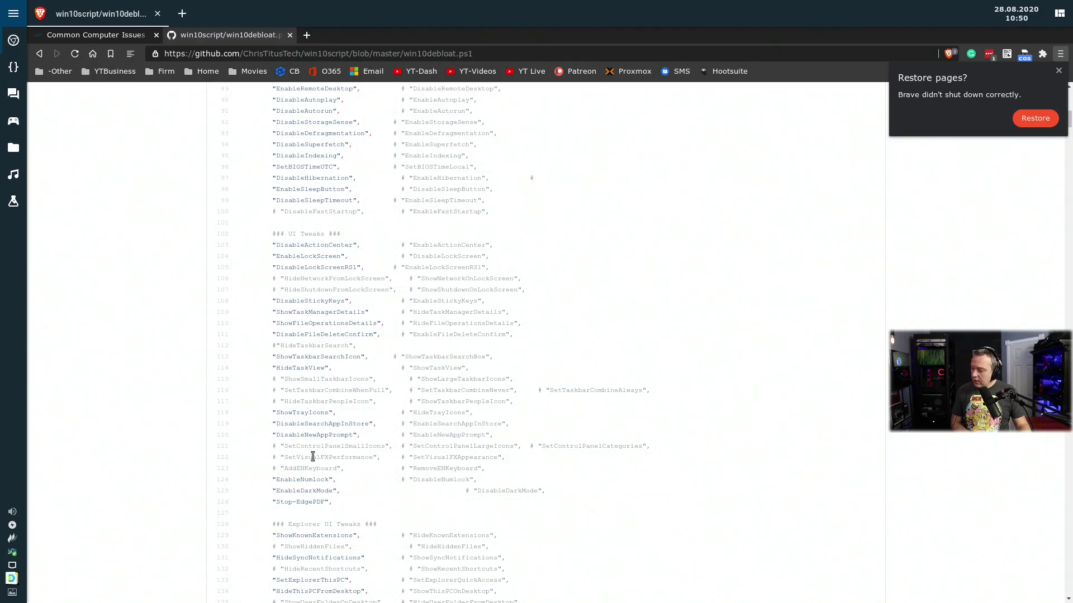
Highlight the EnableLockScreen entry on line 104, then close the GitHub tab to return to the article
scroll(306, 433, down, 1)
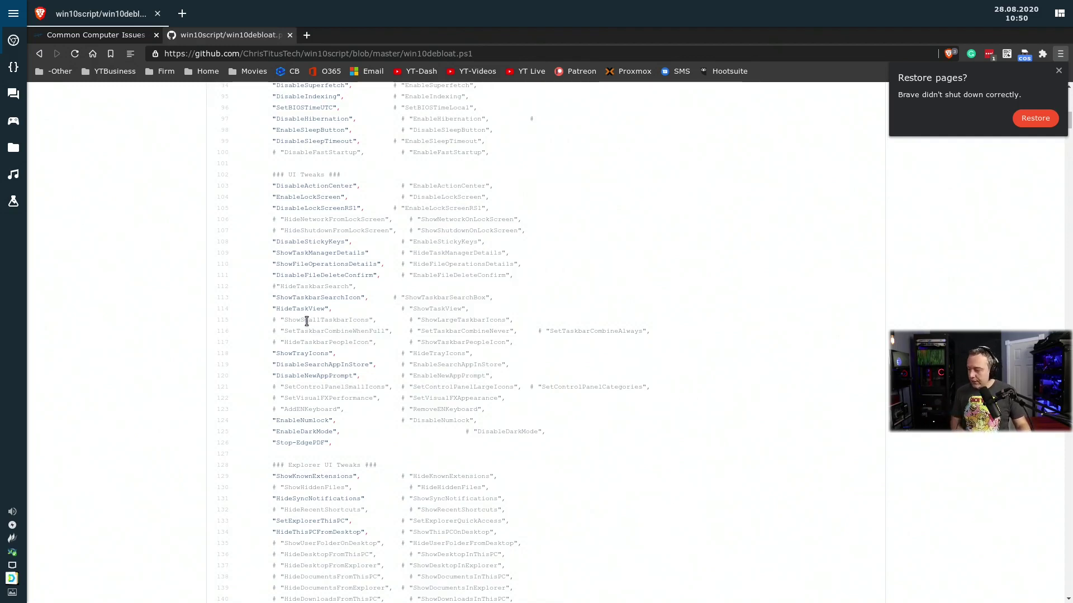
scroll(301, 250, up, 1)
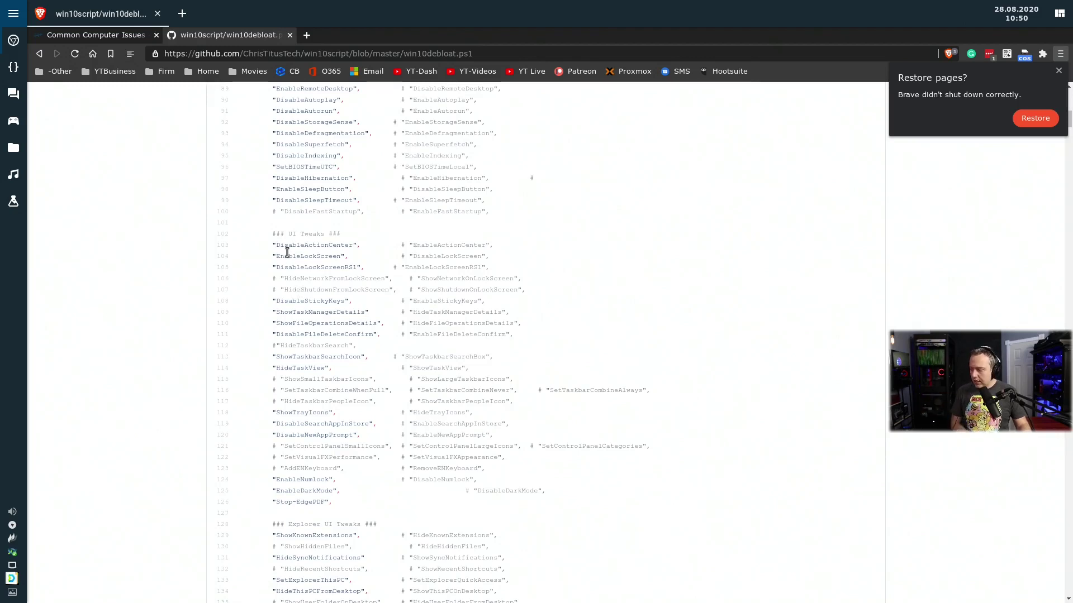
drag(275, 260, 350, 265)
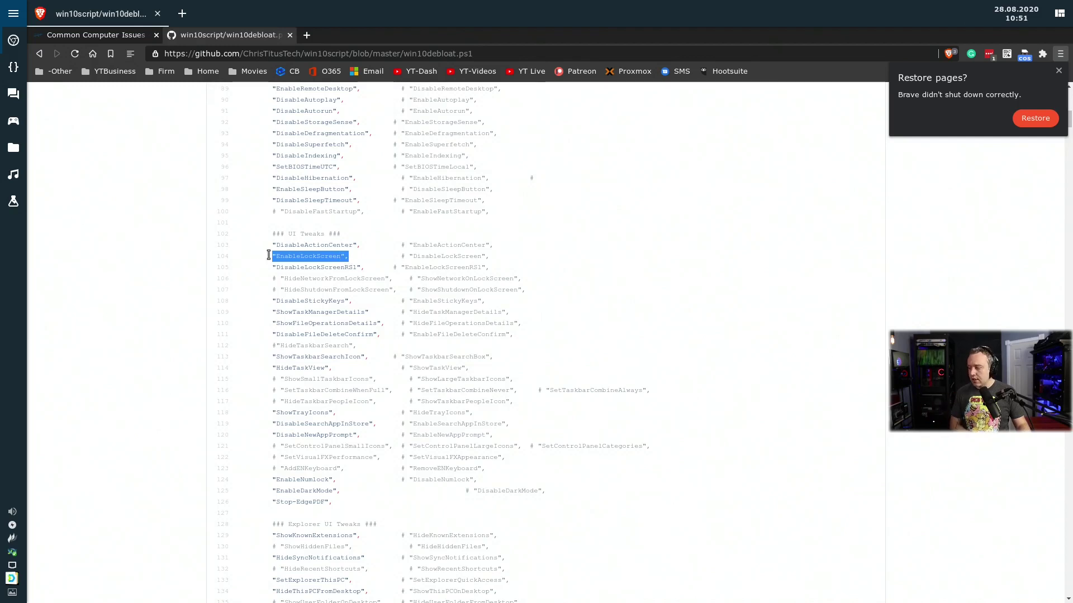
click(285, 256)
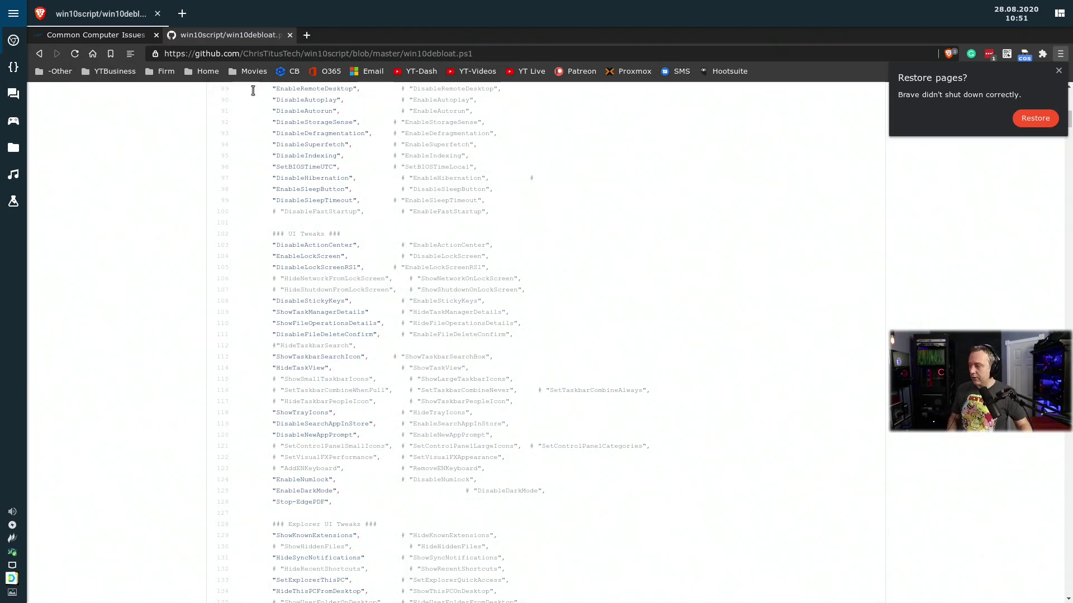
click(289, 35)
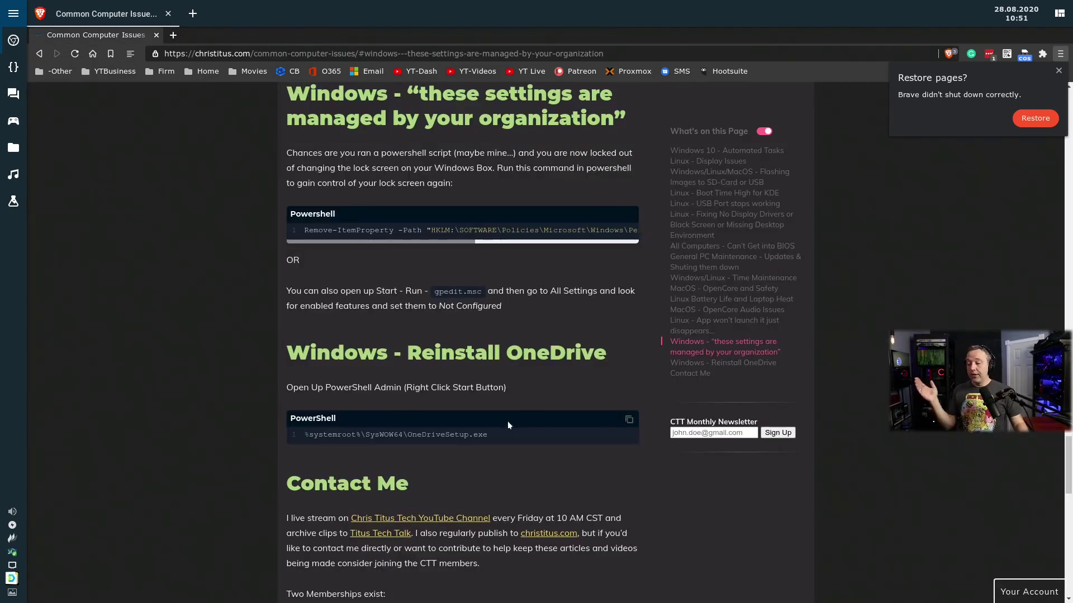
Highlight the OneDrive setup command in the guide and close the Local Group Policy Editor
drag(423, 435, 487, 436)
click(490, 448)
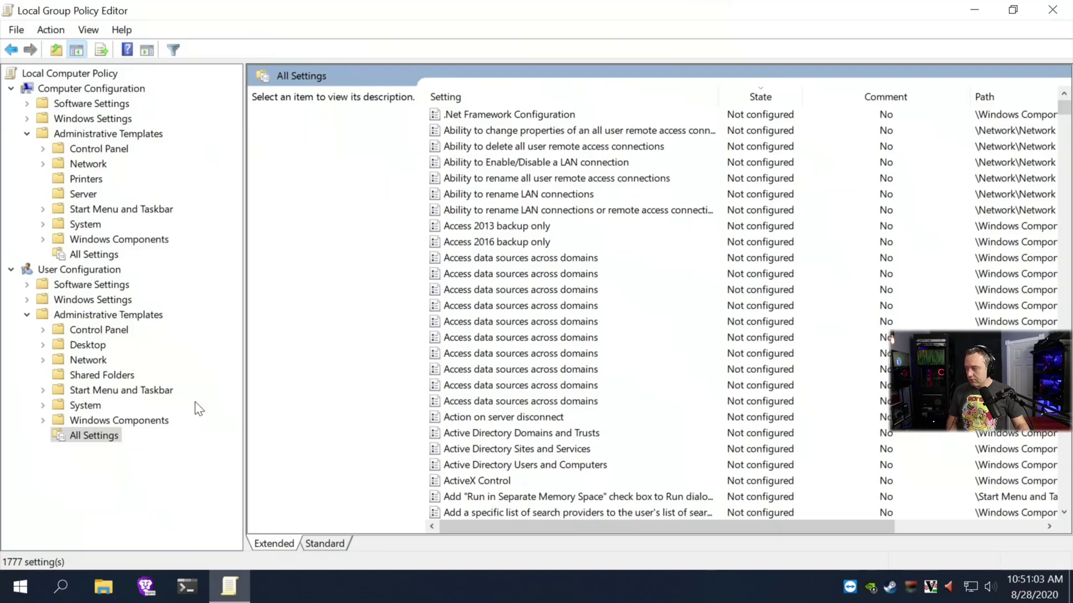
click(1056, 11)
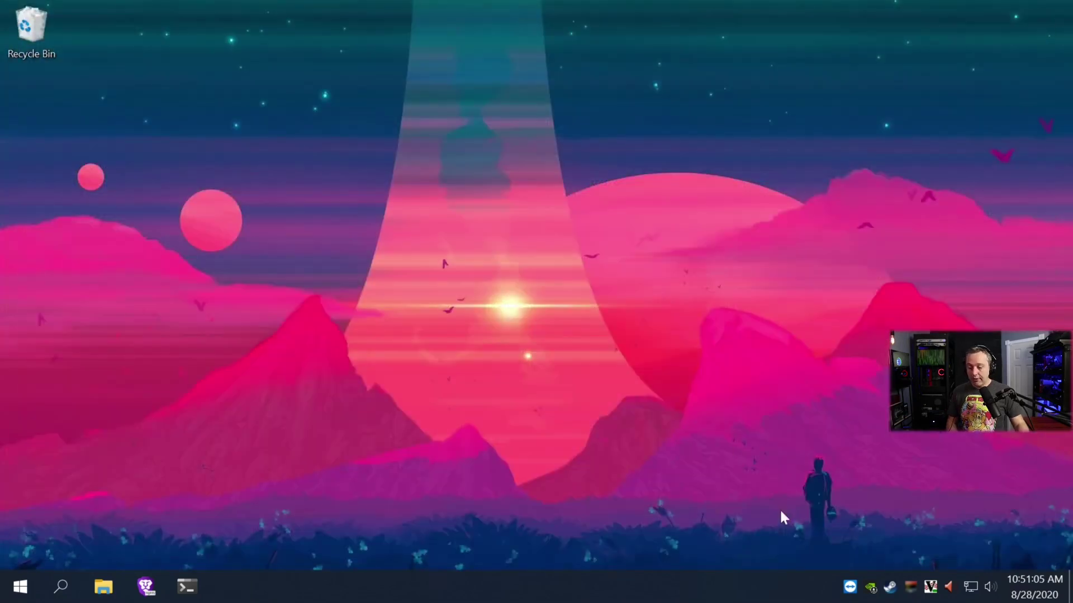
Launch Windows PowerShell (Admin) from the Start button's quick tools menu
right_click(20, 587)
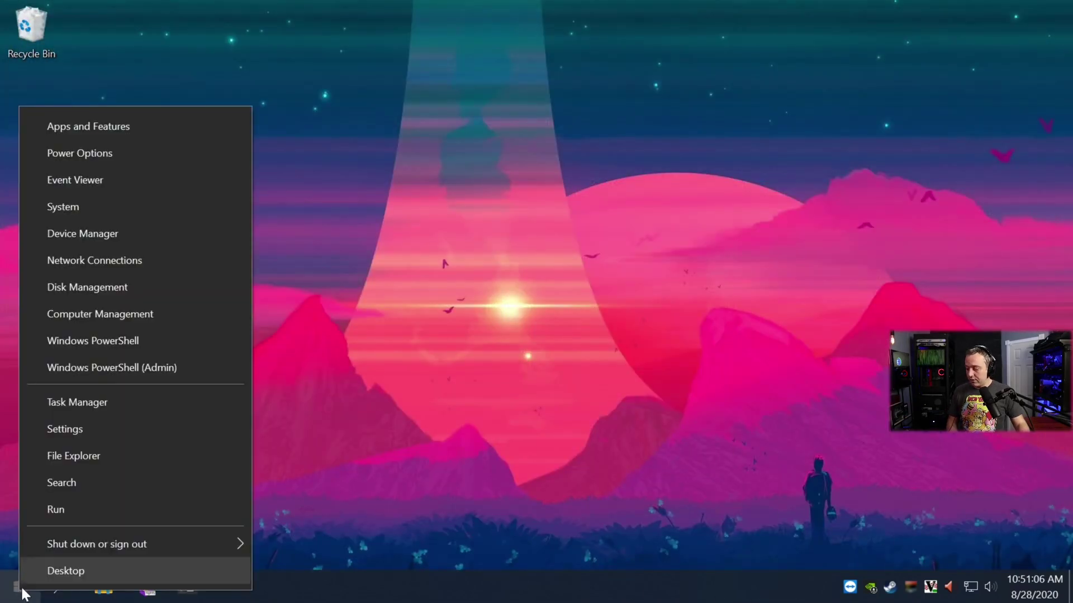
click(77, 527)
click(184, 538)
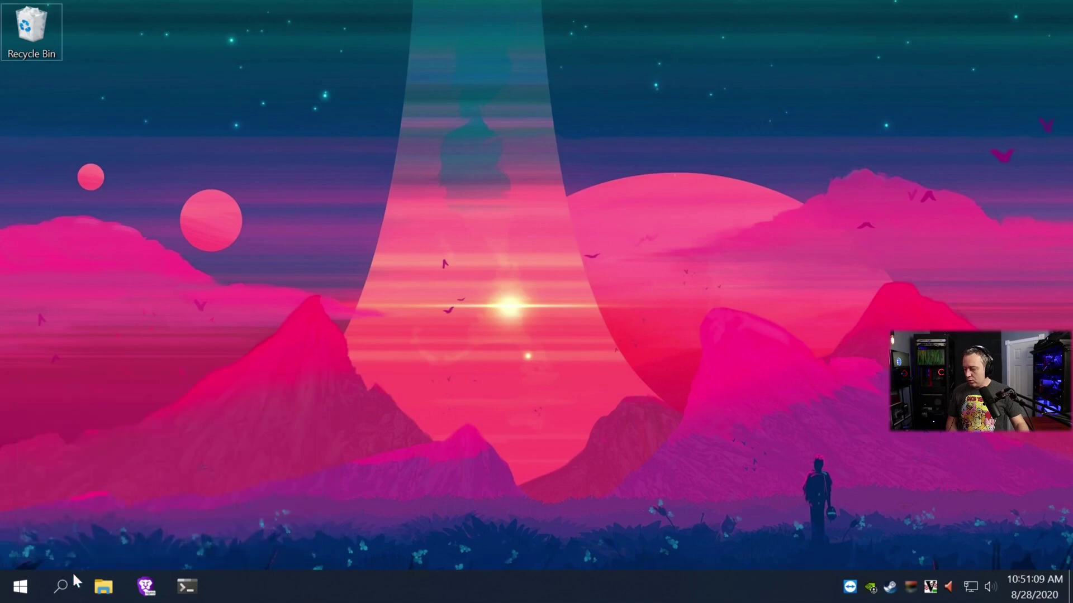
right_click(18, 584)
click(100, 364)
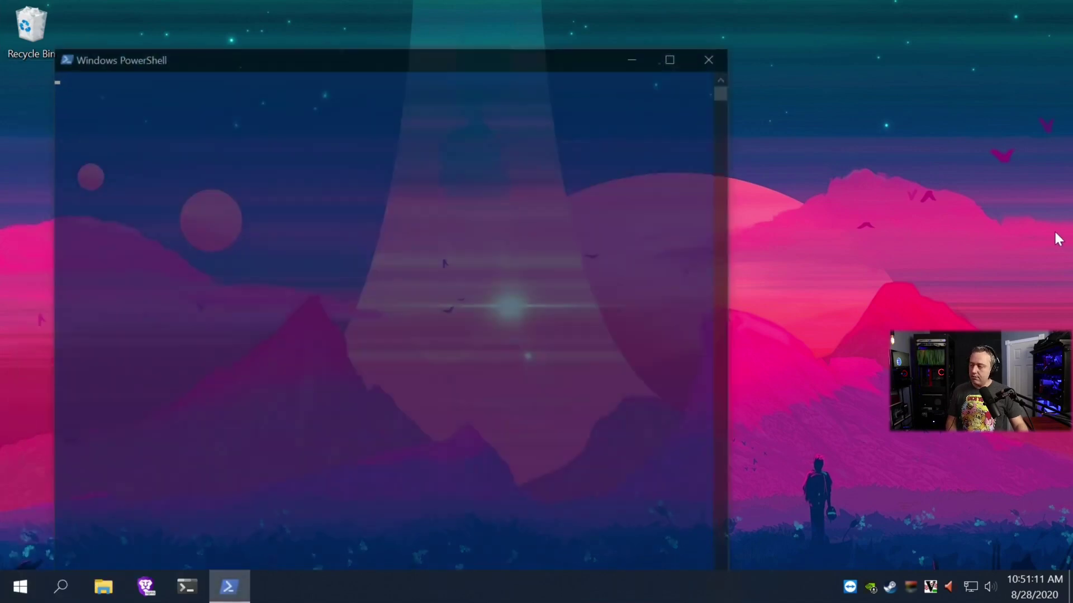
Run .\OneDriveSetup.exe from C:\Windows\SysWOW64 via tab completion, then close PowerShell
text(OneDriveSetup.exe)
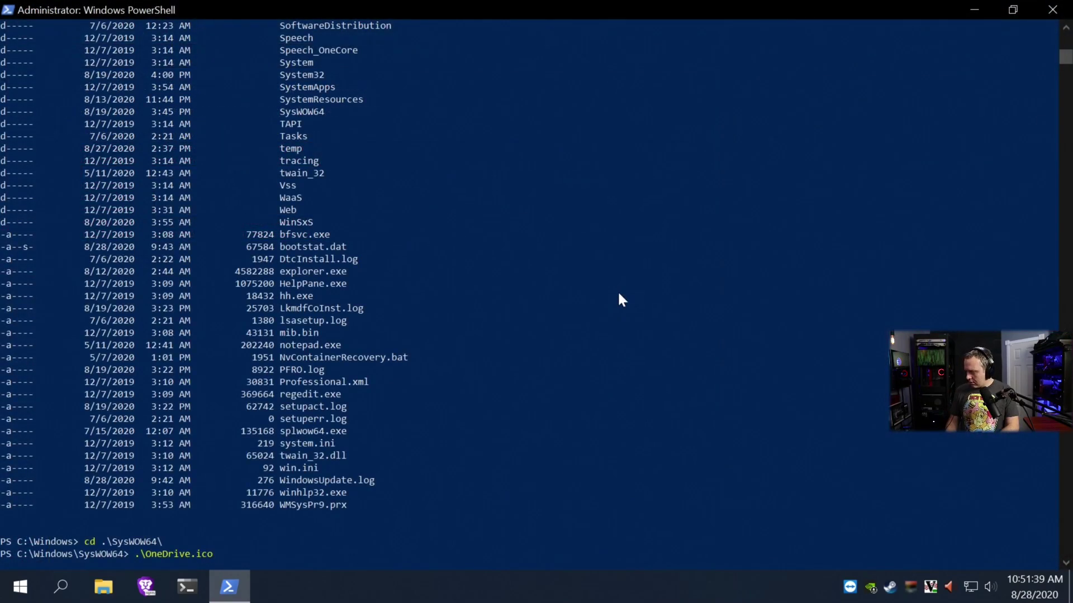
key(Tab)
key(Tab)
key(Tab)
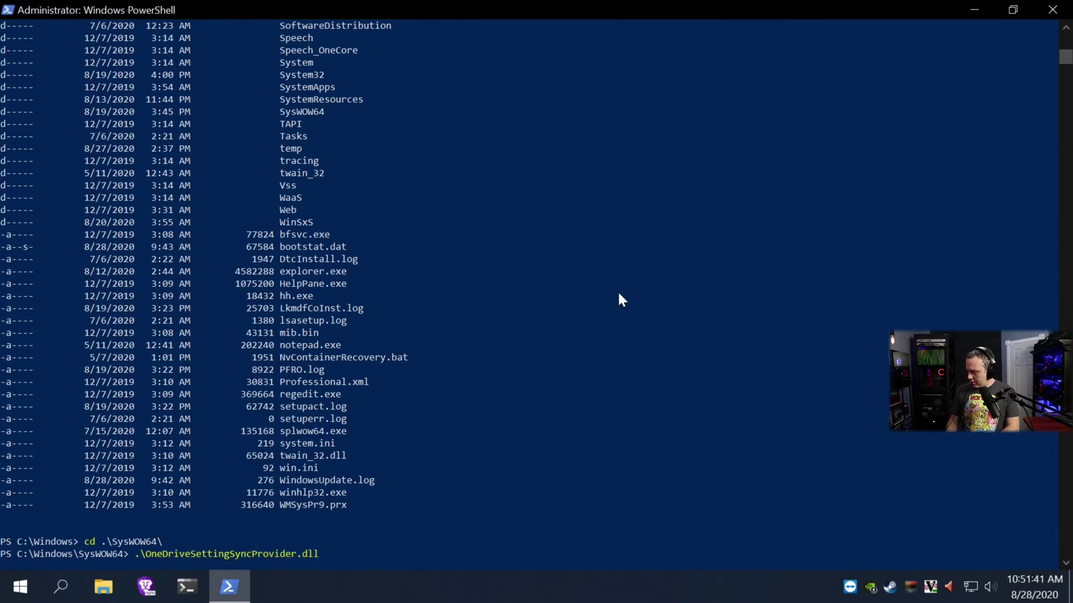
key(Tab)
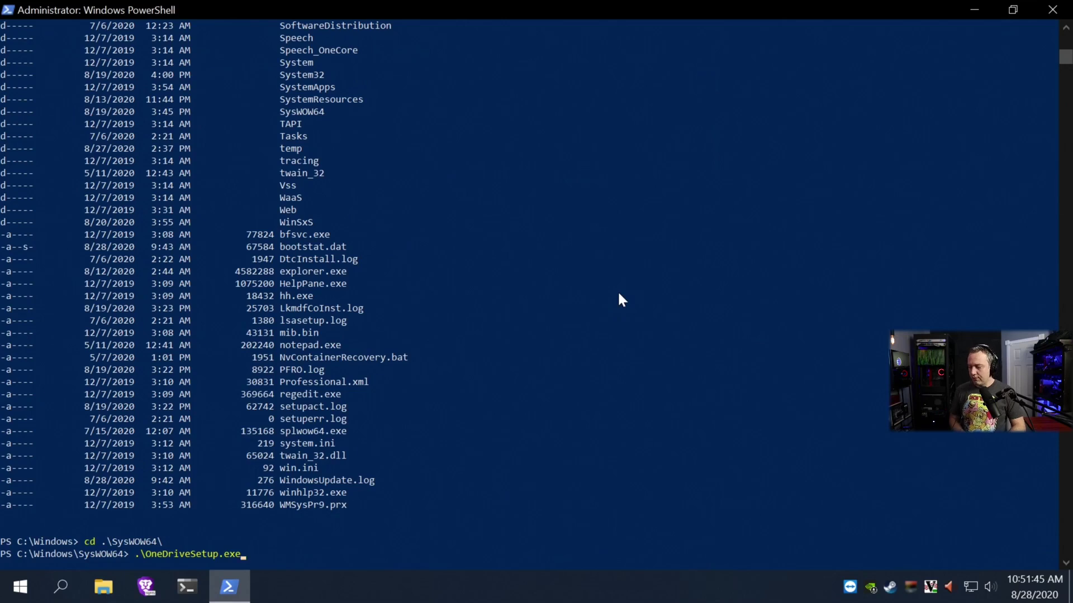
key(Return)
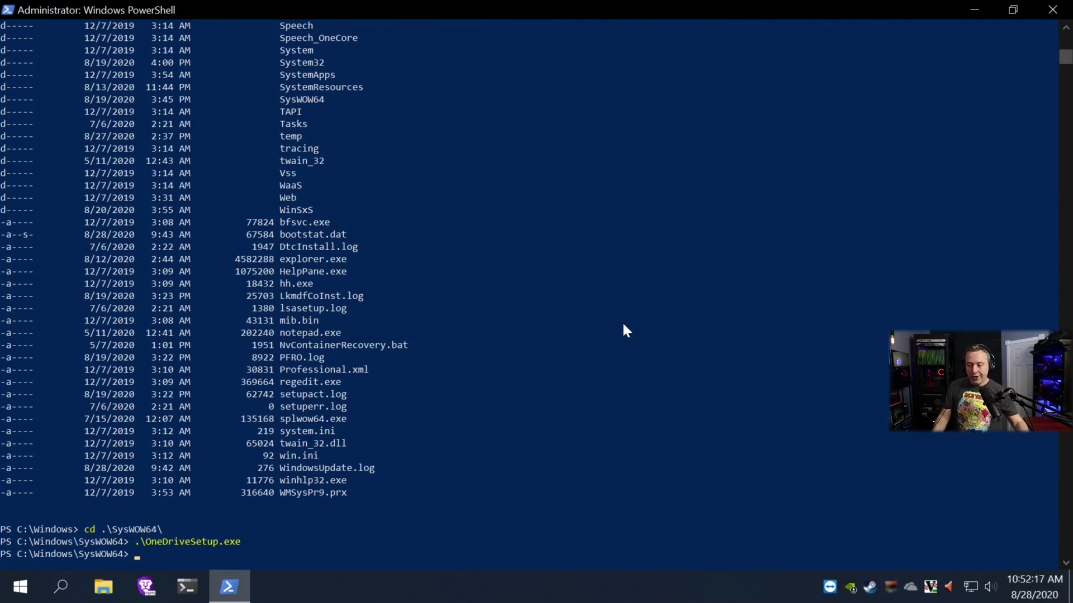
click(1052, 9)
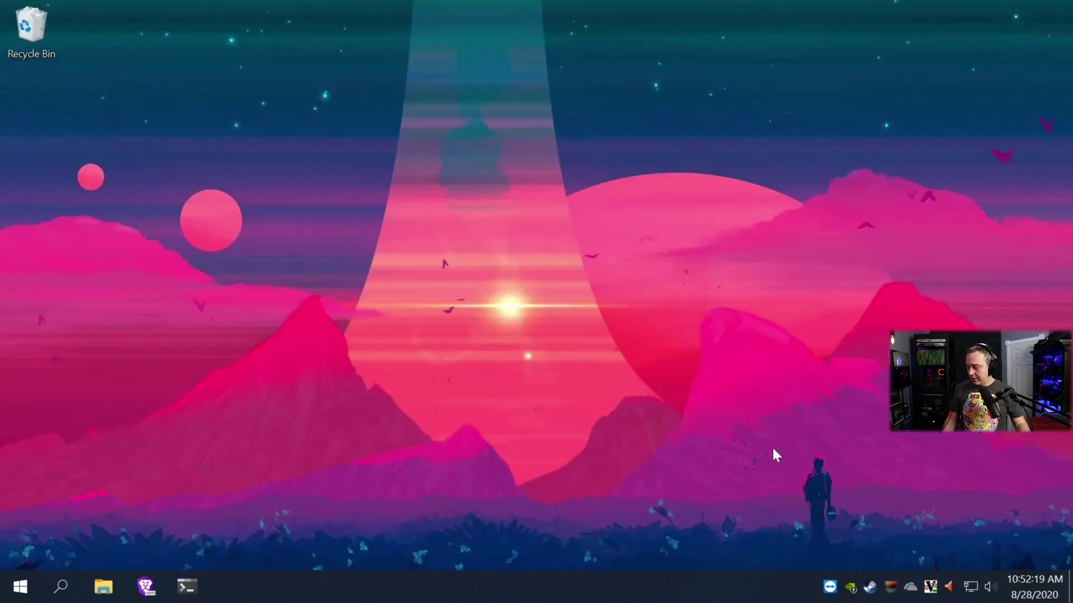